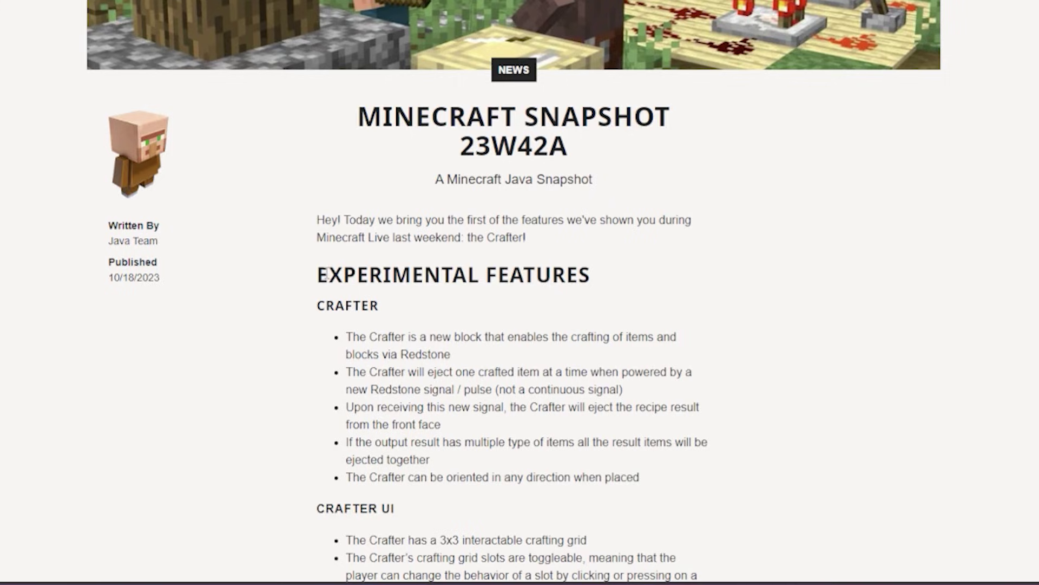
Read through the Minecraft Snapshot 23w42a article, focusing on the experimental features and the Crafter sections.
left_click_drag(316, 283, 673, 287)
left_click(673, 287)
scroll(521, 278, "down", 5)
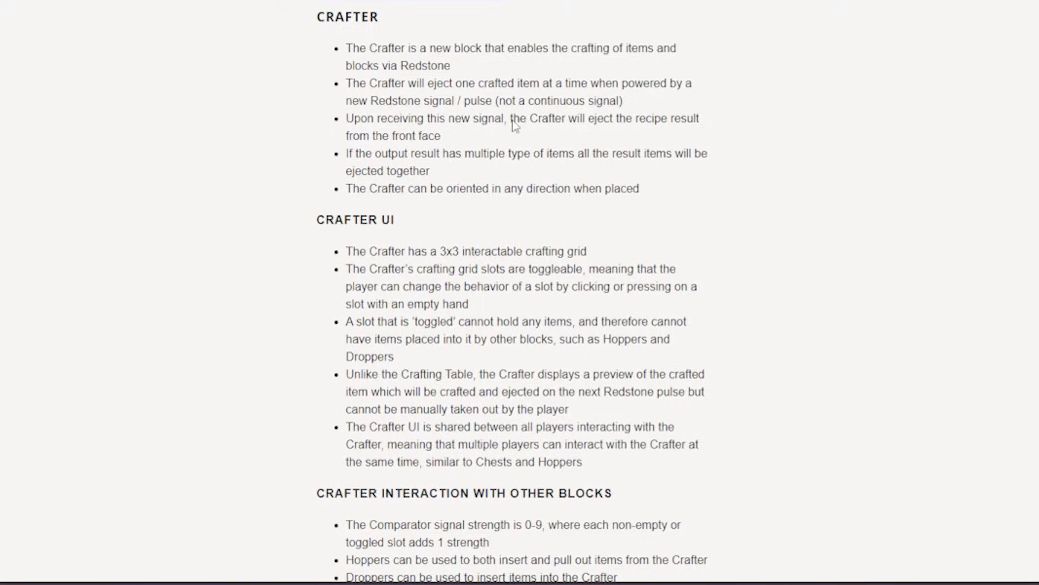
left_click_drag(311, 22, 659, 205)
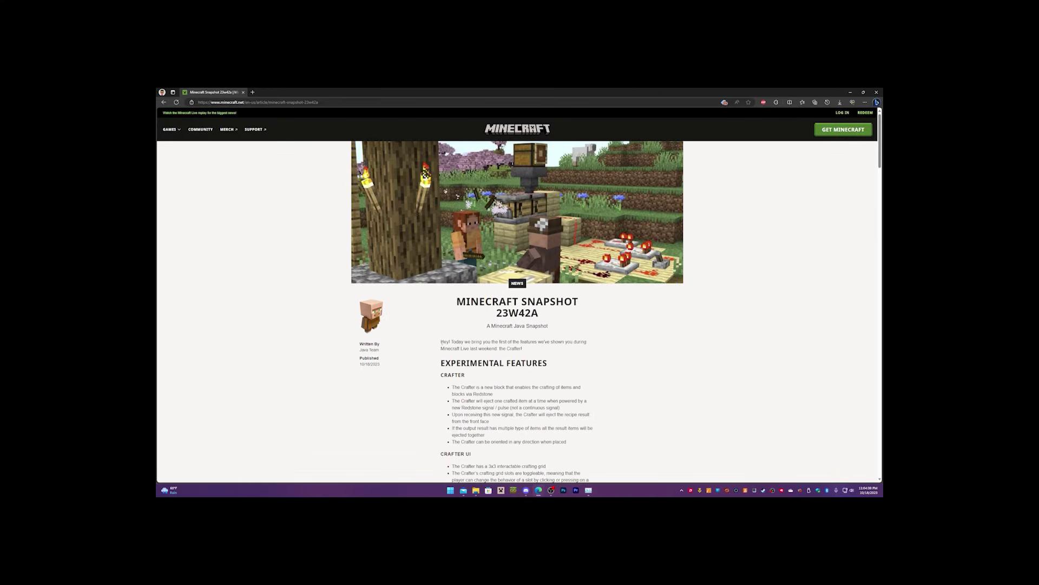
scroll(486, 289, "down", 3)
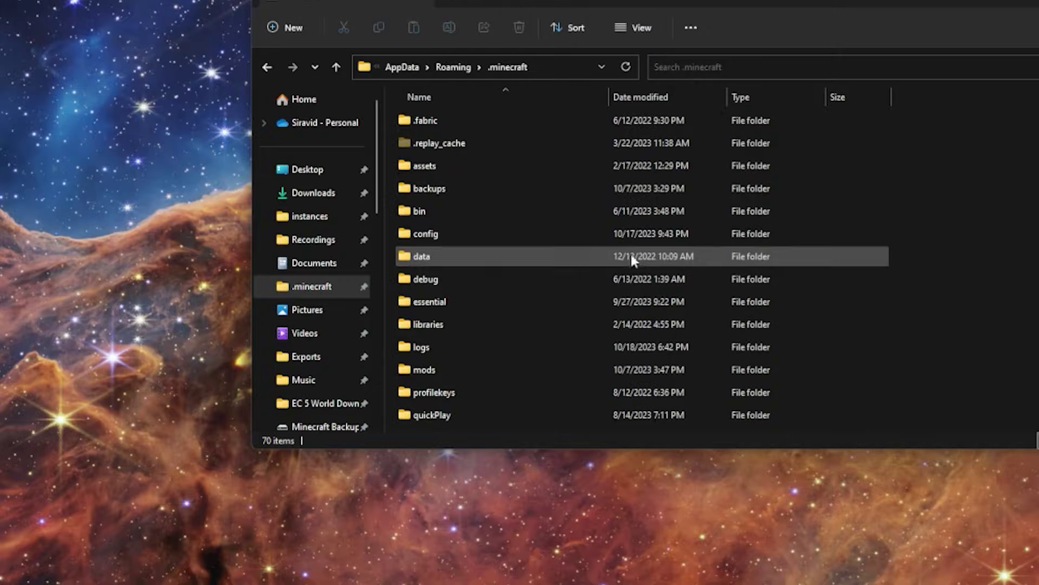
Switch to File Explorer and open the saves folder inside the .minecraft directory.
scroll(473, 279, "down", 1)
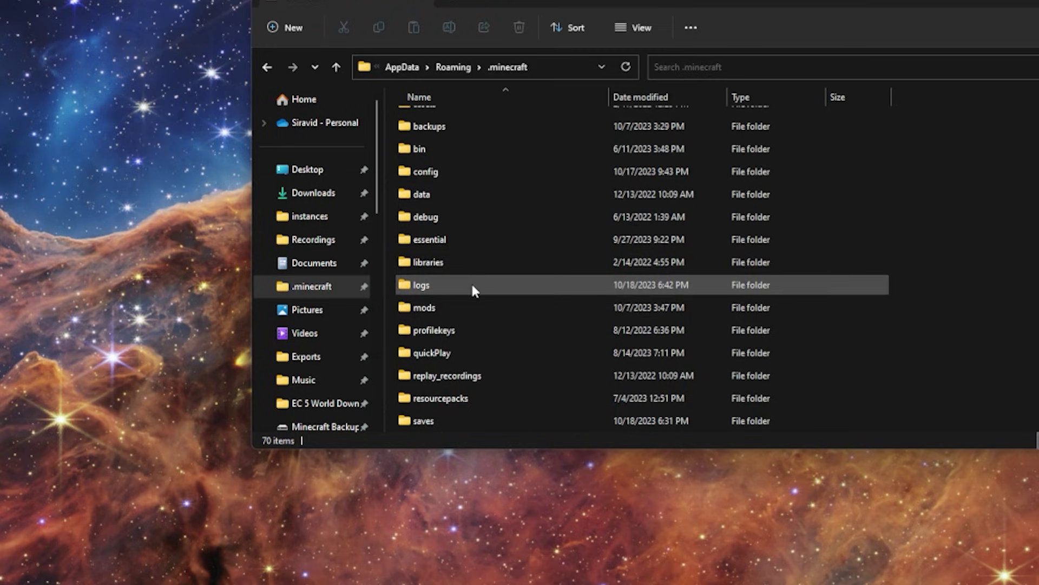
scroll(472, 287, "down", 2)
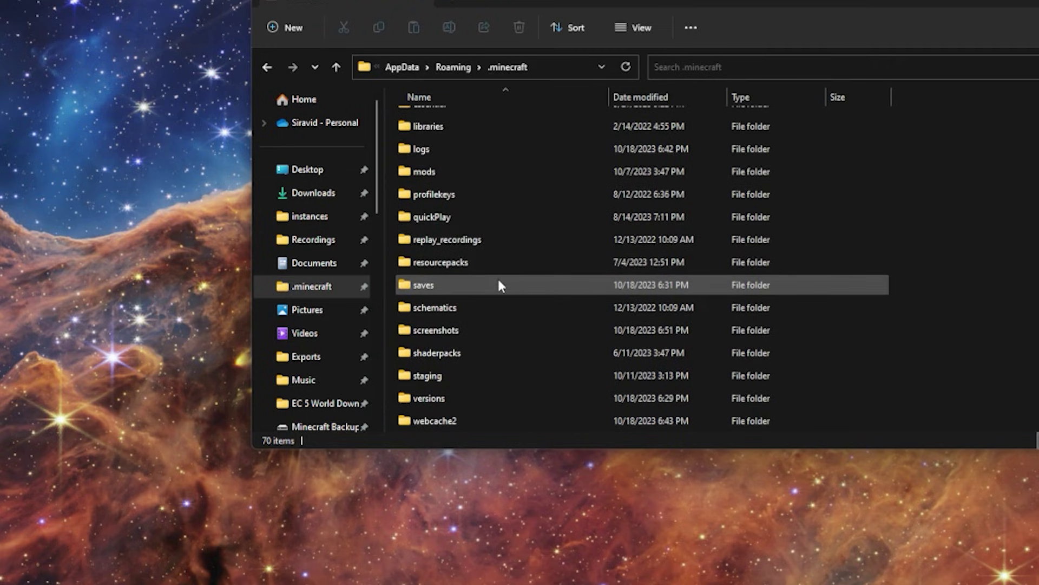
double_click(498, 285)
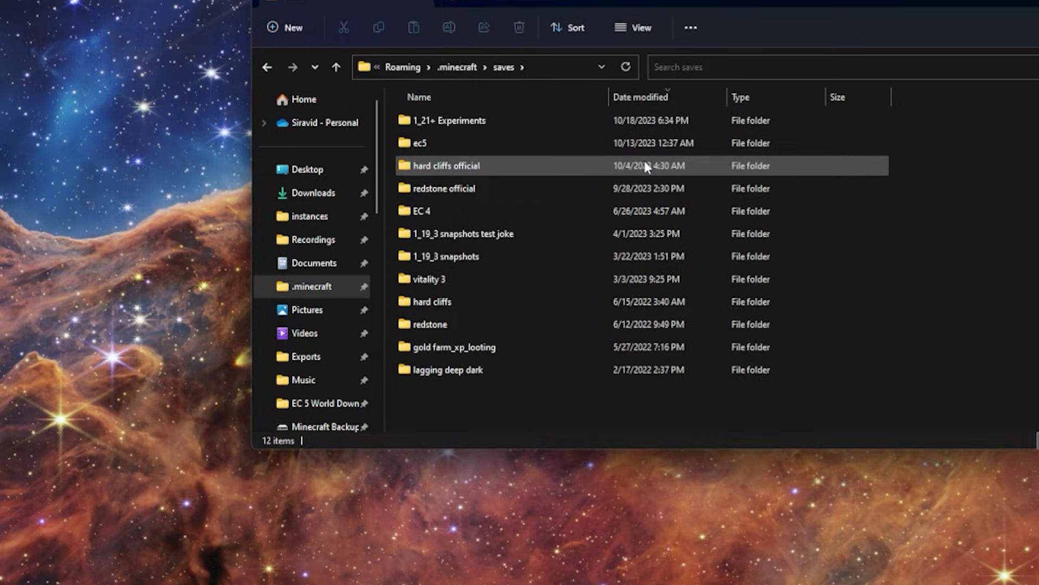
Copy the redstone world folder in saves as the source for a test copy.
left_click(479, 210)
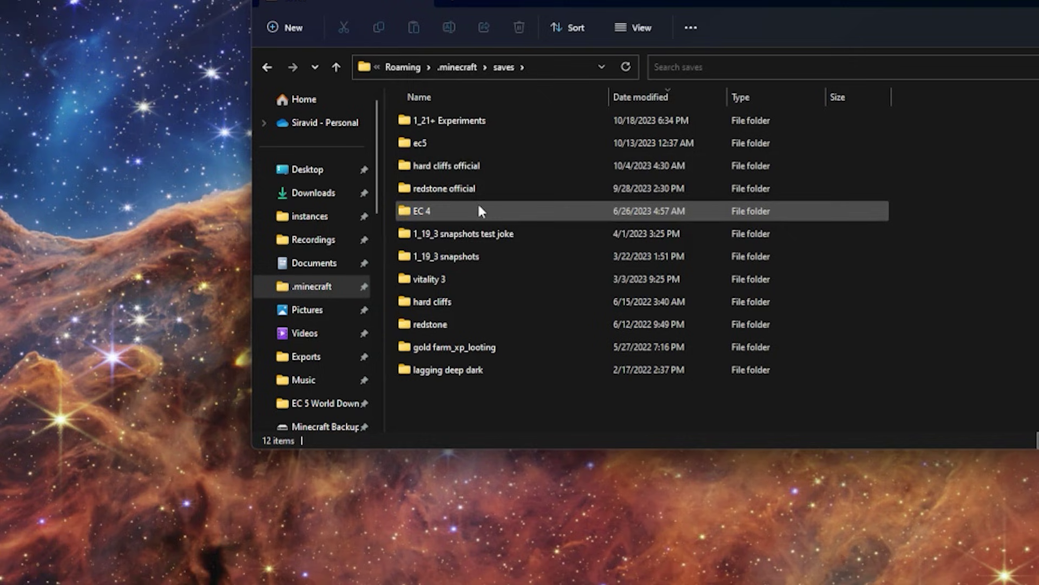
left_click(455, 321)
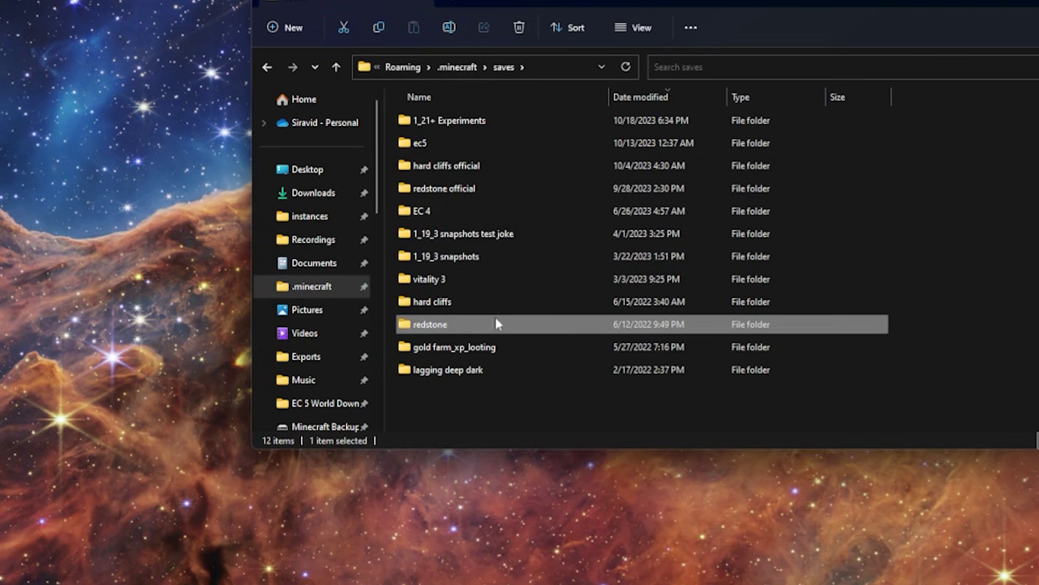
right_click(495, 318)
left_click(727, 386)
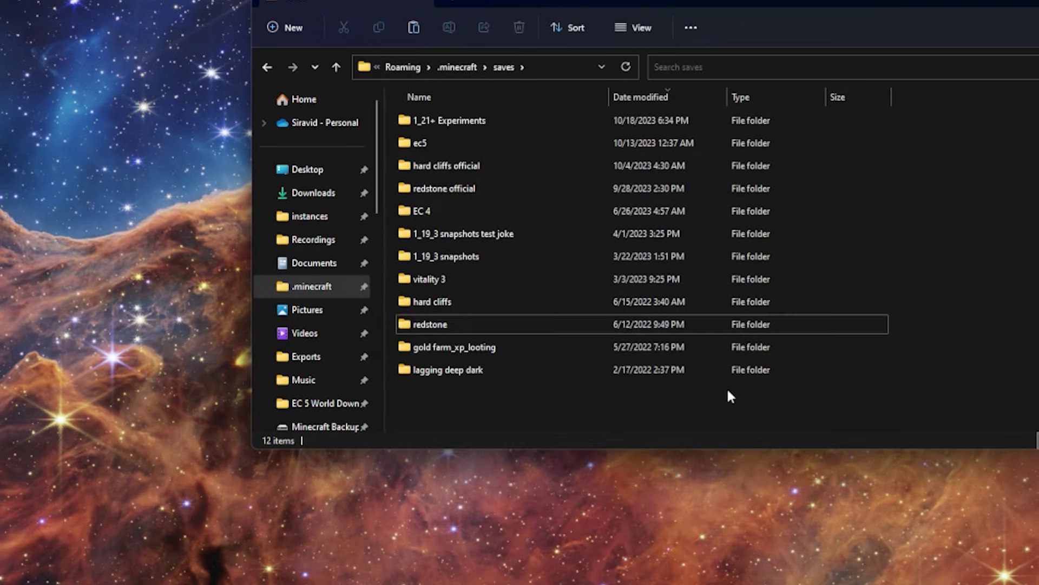
Create a new folder in saves named "redstone experimental".
key("ctrl+shift+n")
key("BackSpace")
type("redstone")
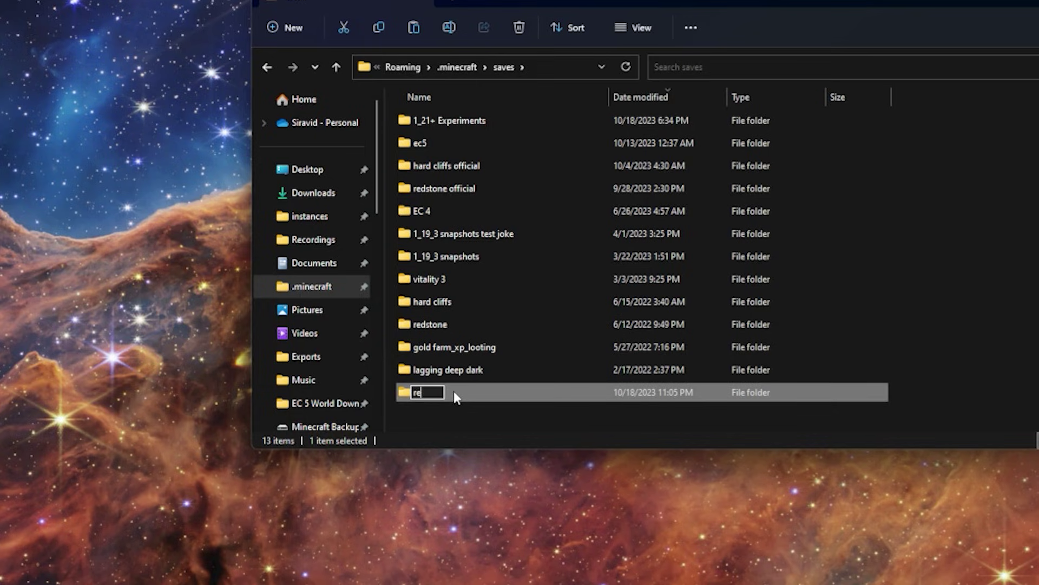
type(" experimental")
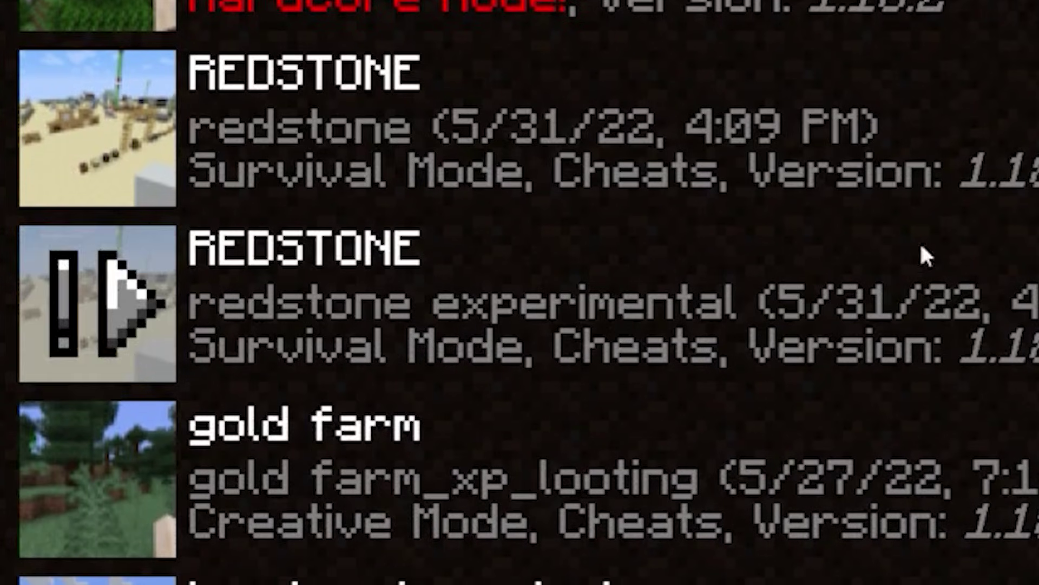
Switch to Minecraft 23w42a and load the redstone experimental world without creating a backup.
mouse_move(597, 167)
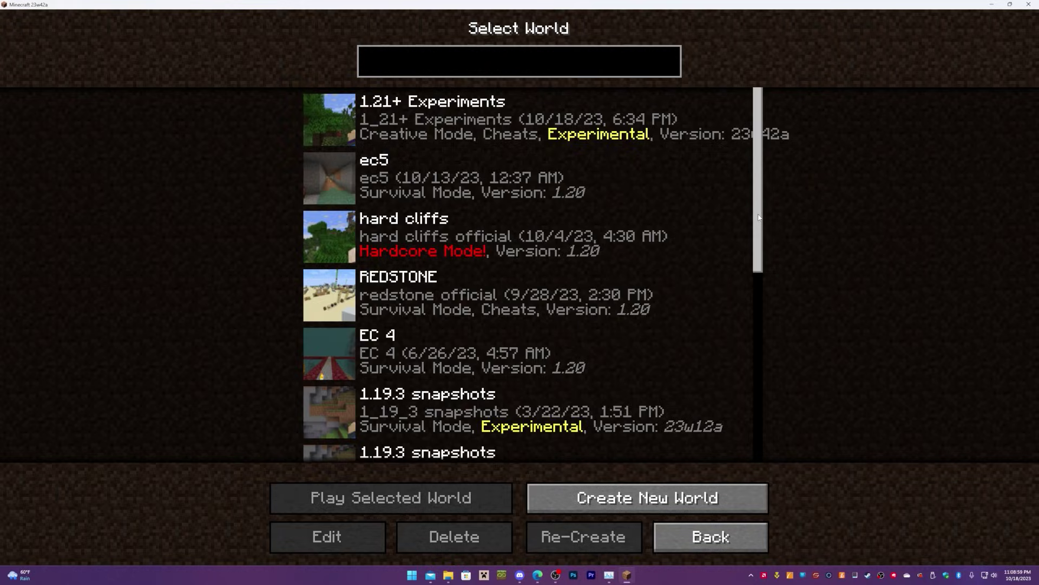
left_click_drag(758, 217, 764, 404)
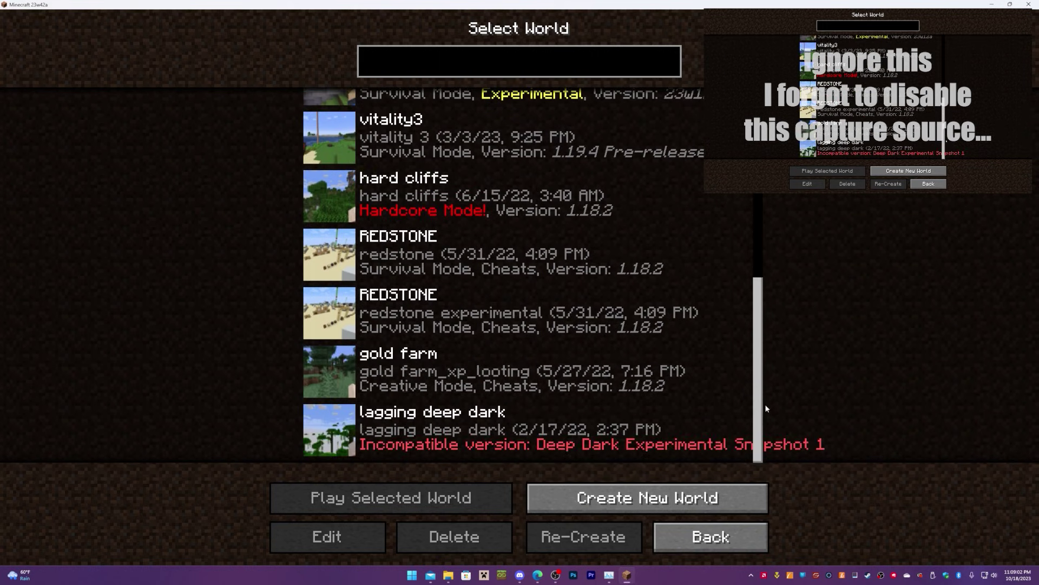
left_click(339, 320)
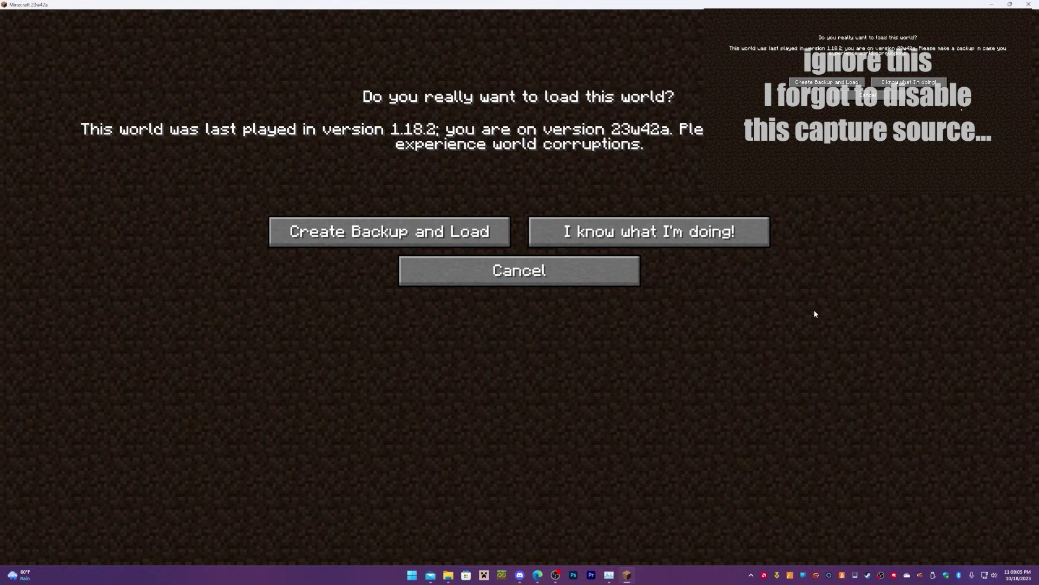
left_click(648, 233)
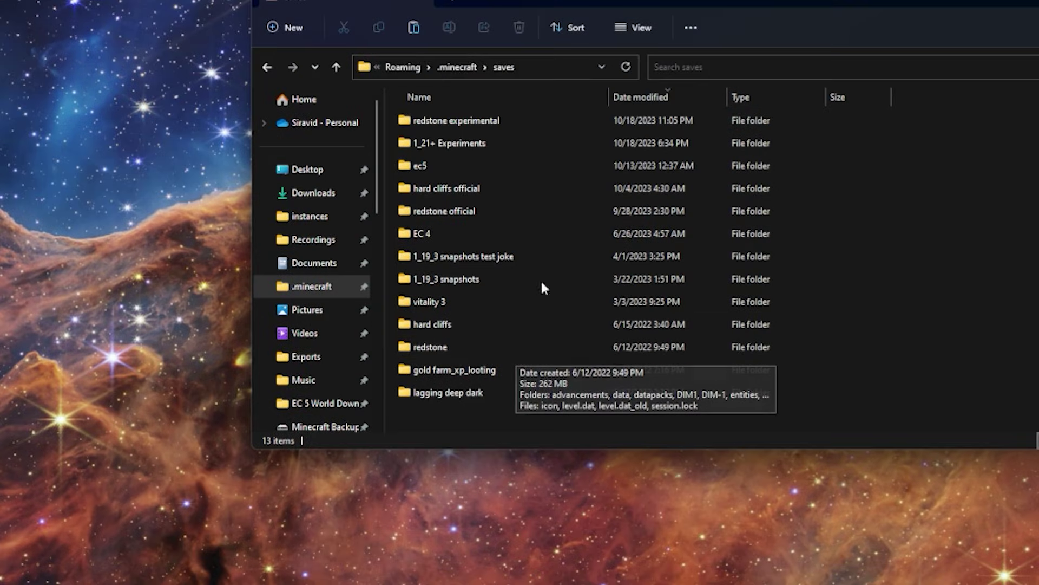
Switch to File Explorer, open the redstone experimental world folder and locate its level.dat file.
double_click(552, 129)
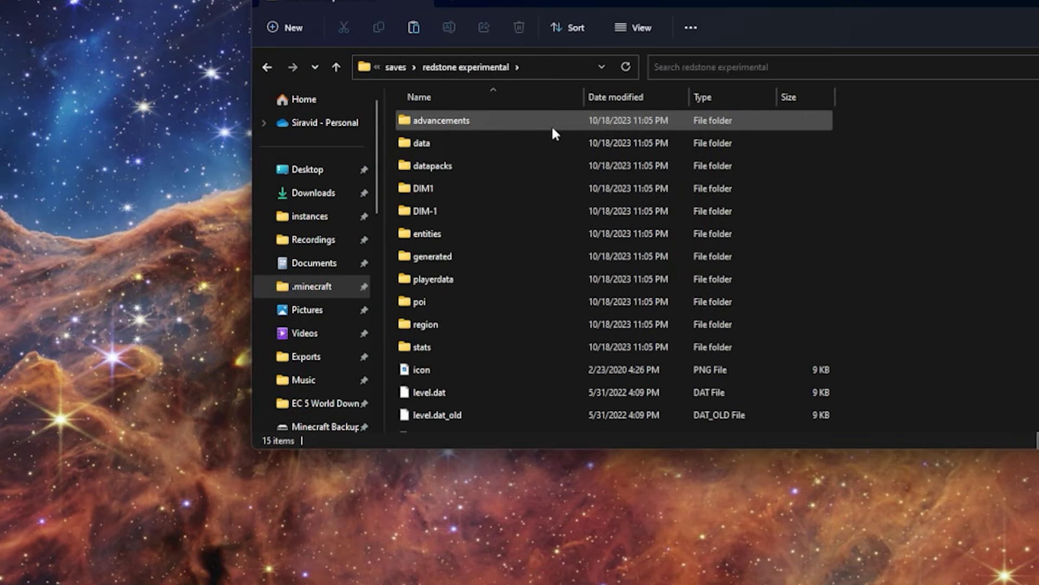
scroll(703, 281, "down", 1)
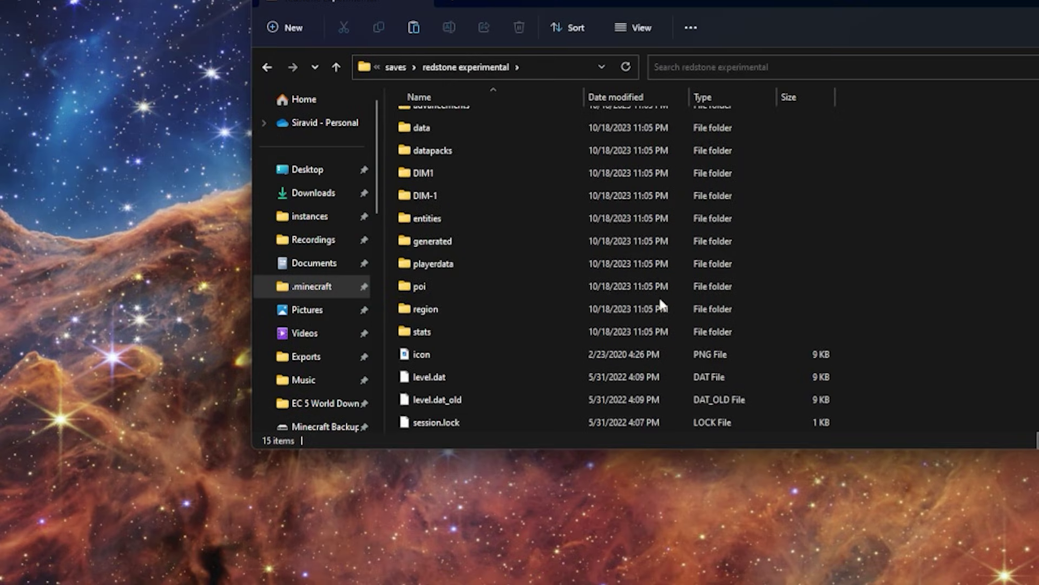
left_click(483, 374)
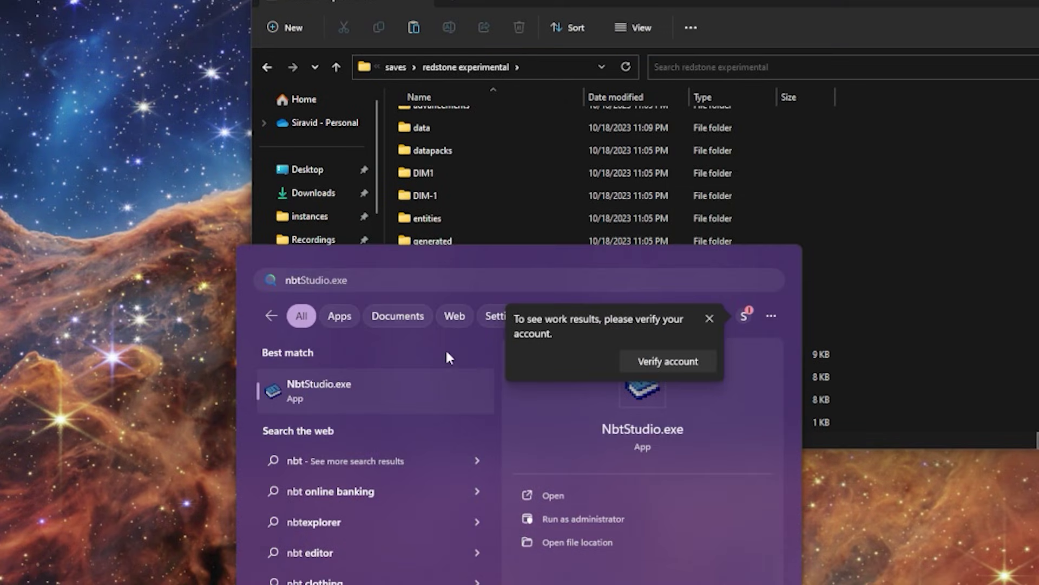
Launch NBT Studio and open the level.dat file from the redstone experimental folder in saves.
left_click(427, 390)
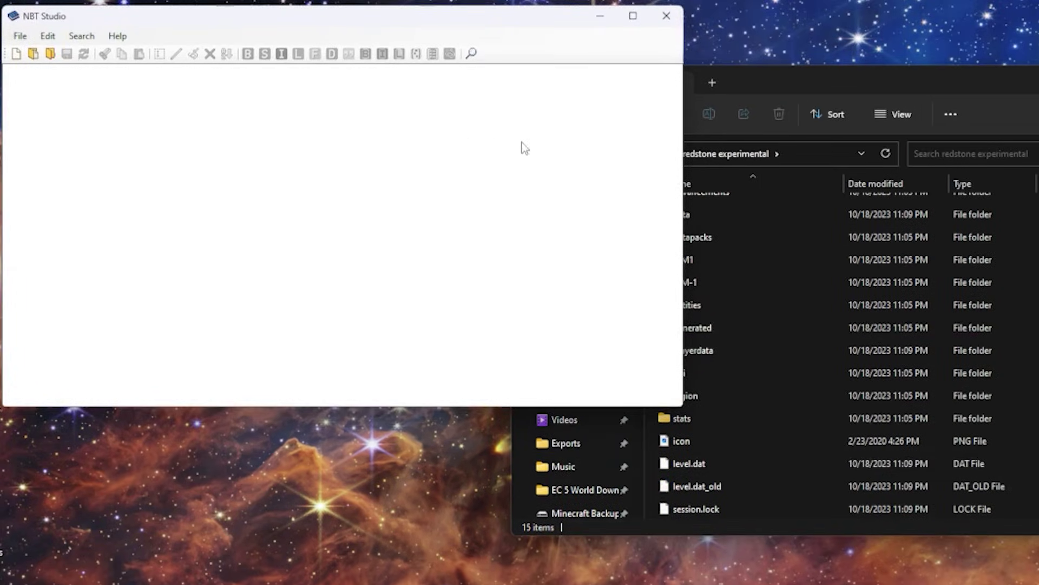
left_click(33, 53)
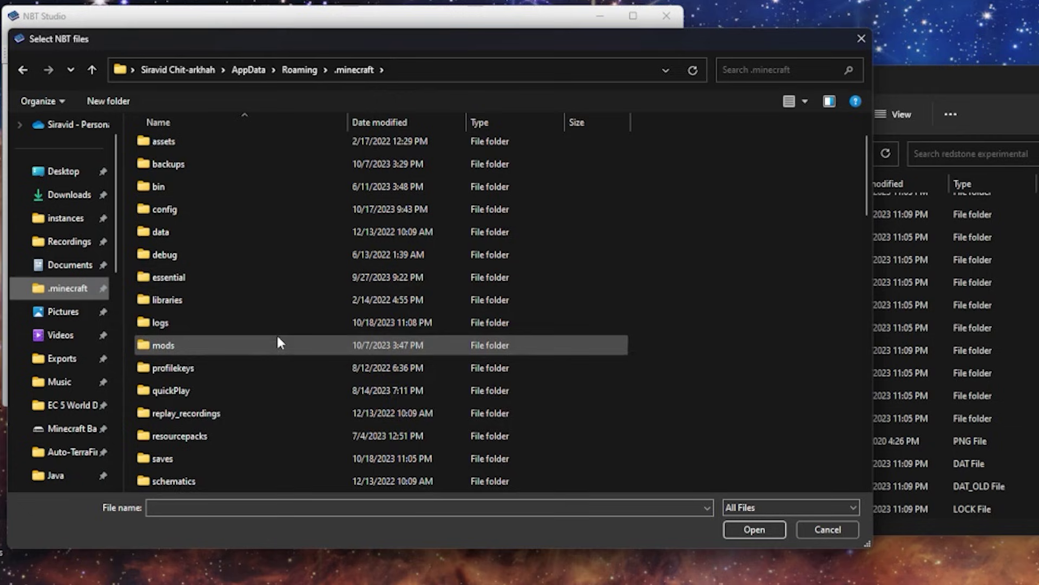
double_click(220, 458)
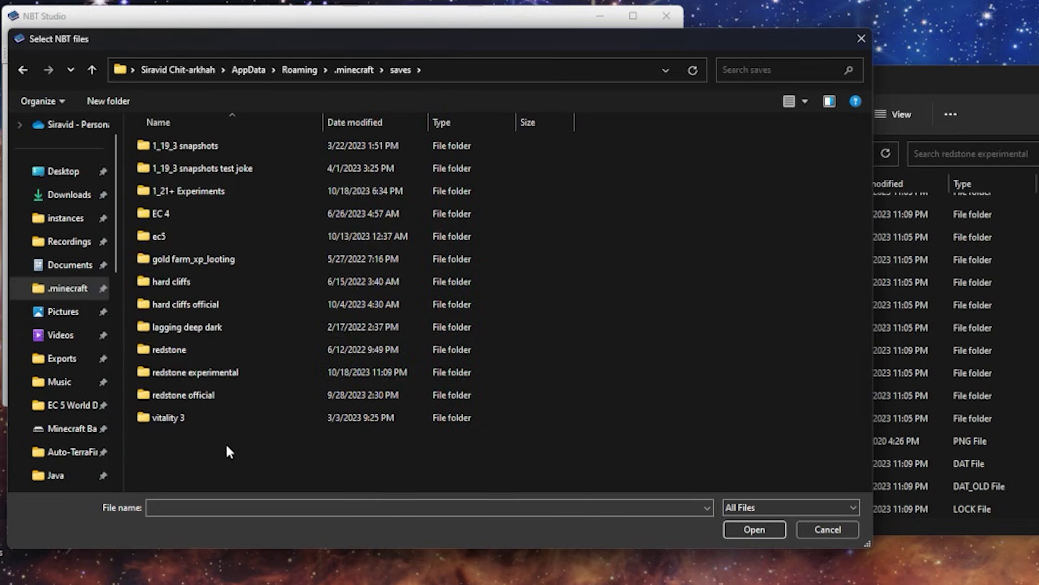
double_click(311, 372)
left_click(271, 421)
left_click(755, 529)
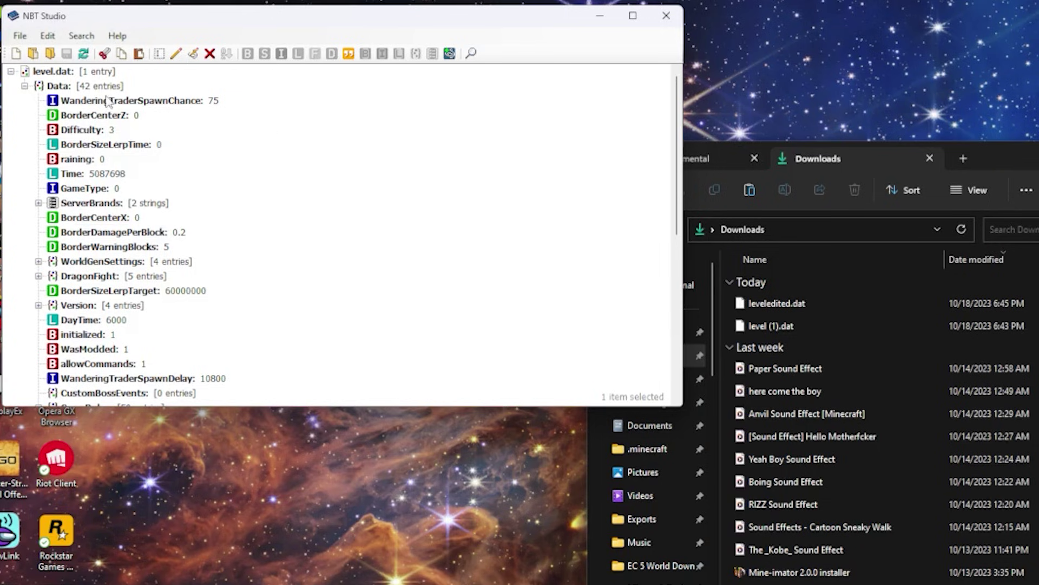
Add a list tag named enabled_features under the Data compound of level.dat.
right_click(67, 91)
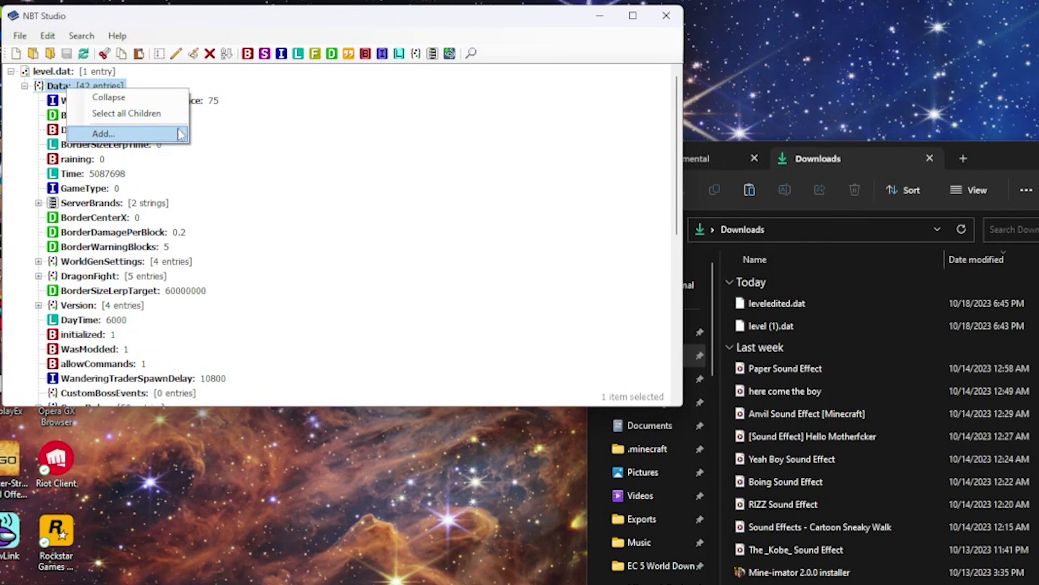
mouse_move(168, 135)
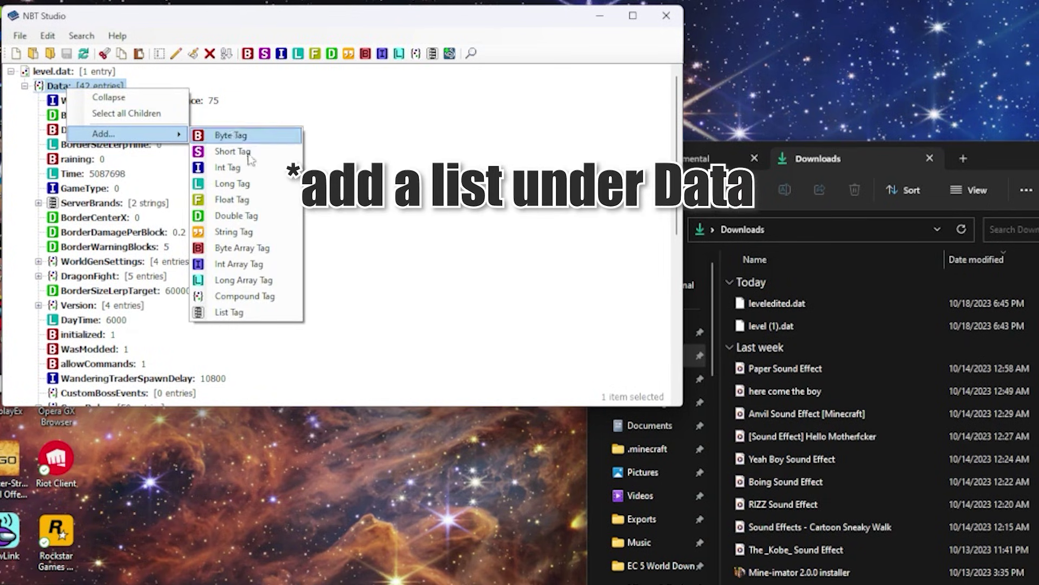
left_click(228, 313)
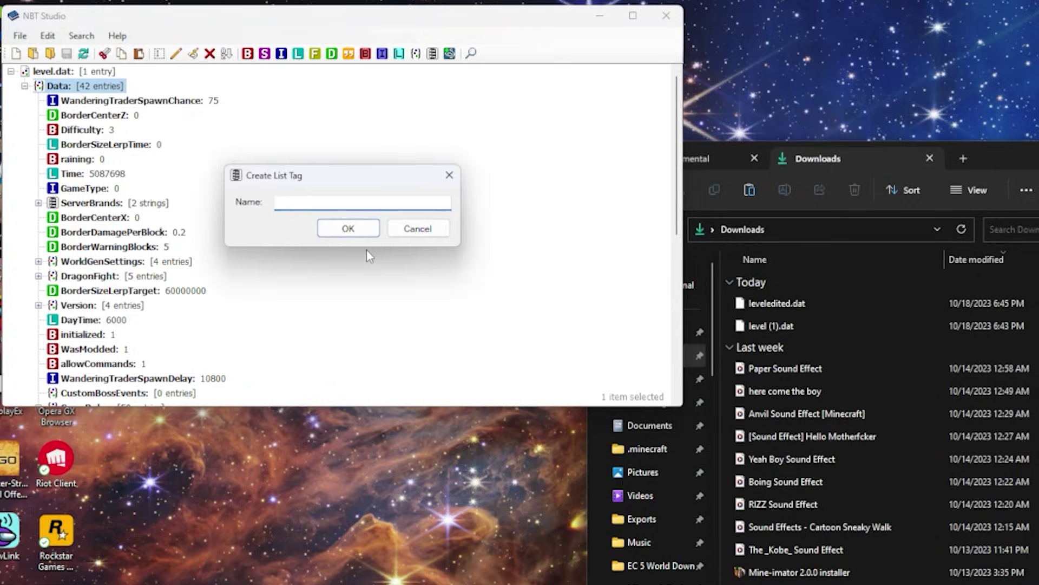
type("enabled_features")
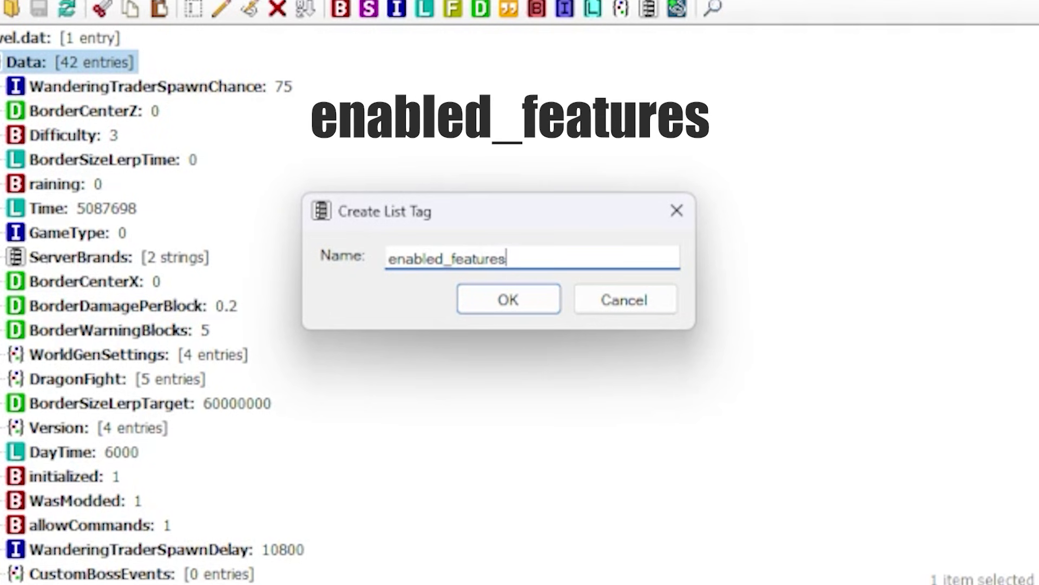
left_click(510, 298)
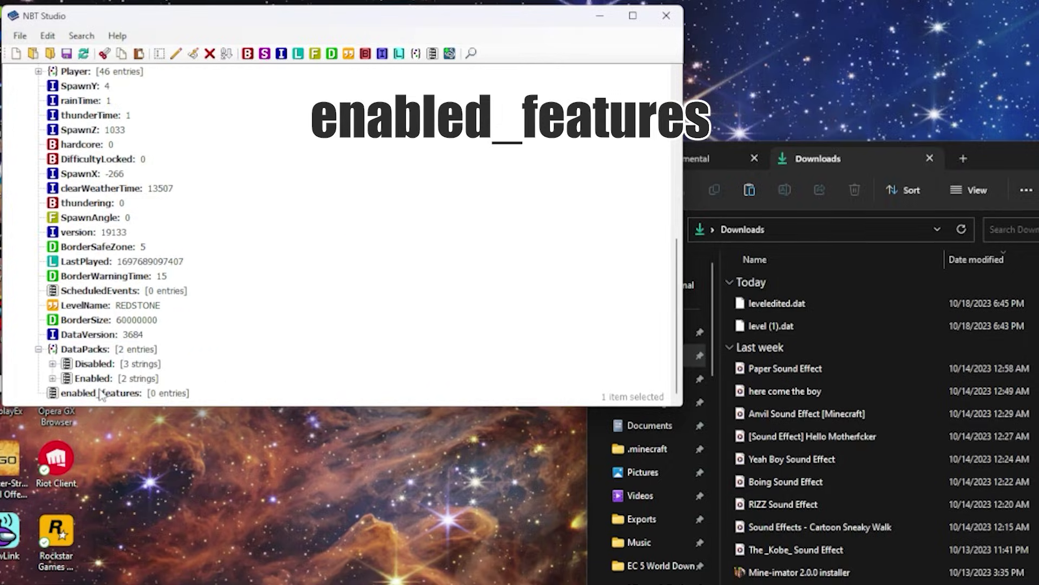
Add a string tag with the value minecraft:update_1_21 to the enabled_features list.
left_click(101, 394)
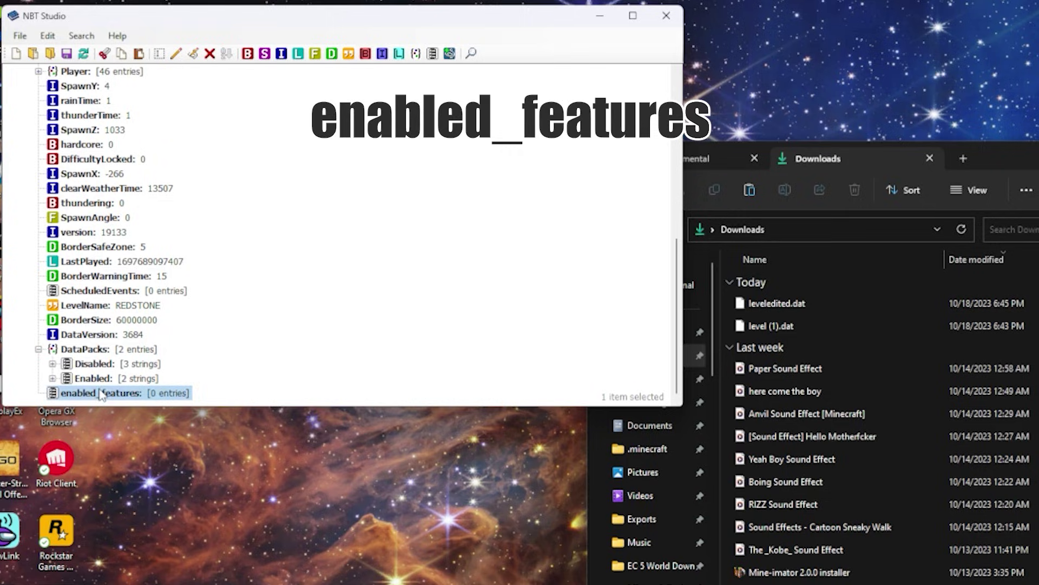
right_click(99, 397)
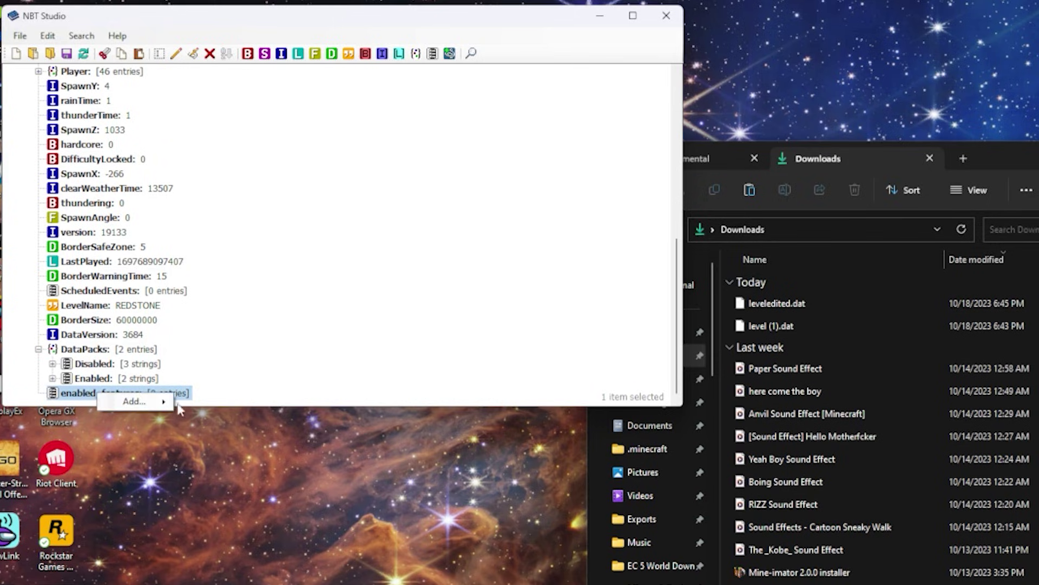
mouse_move(130, 401)
left_click(217, 498)
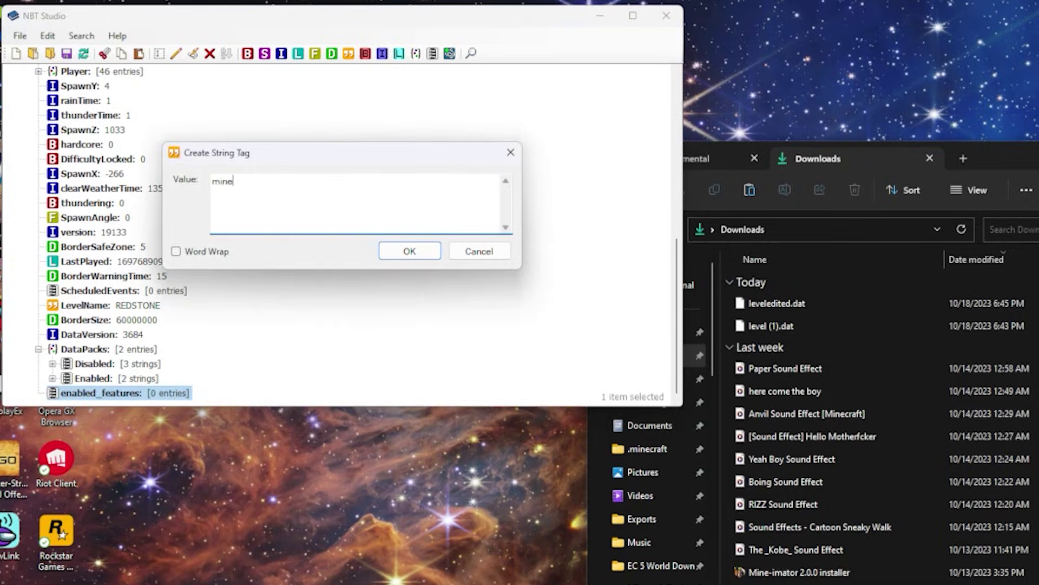
type("minecraft")
type(":update")
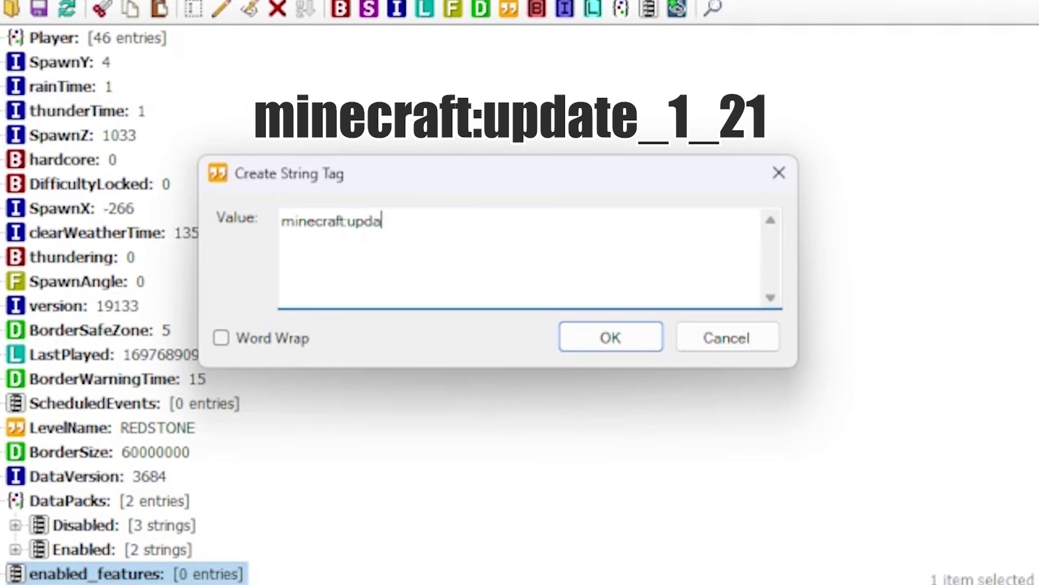
type("_1_21")
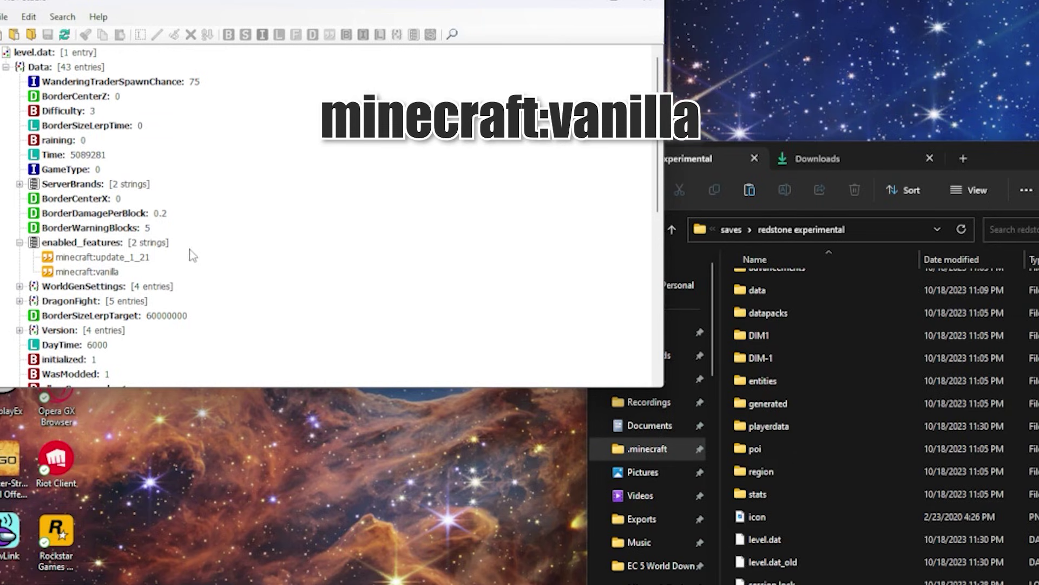
Review the tags under Data in level.dat, including the strings in the enabled_features list.
scroll(294, 233, "down", 7)
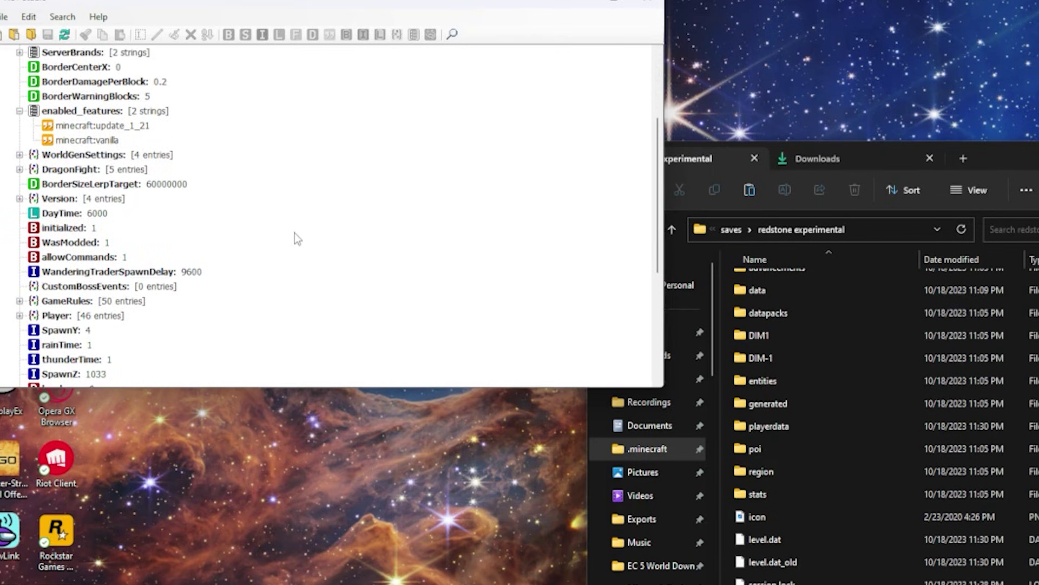
scroll(295, 233, "up", 7)
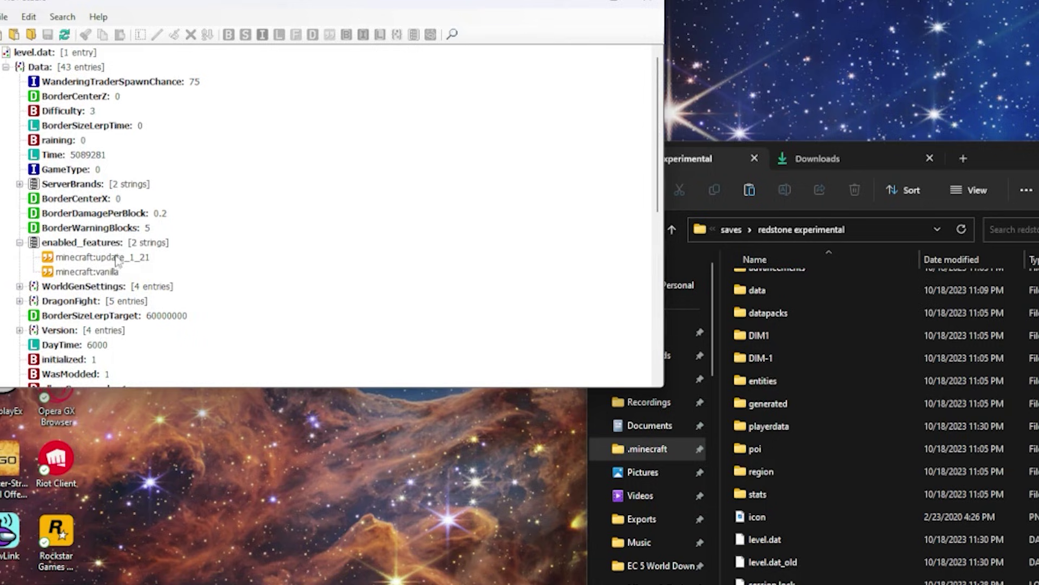
scroll(294, 273, "down", 2)
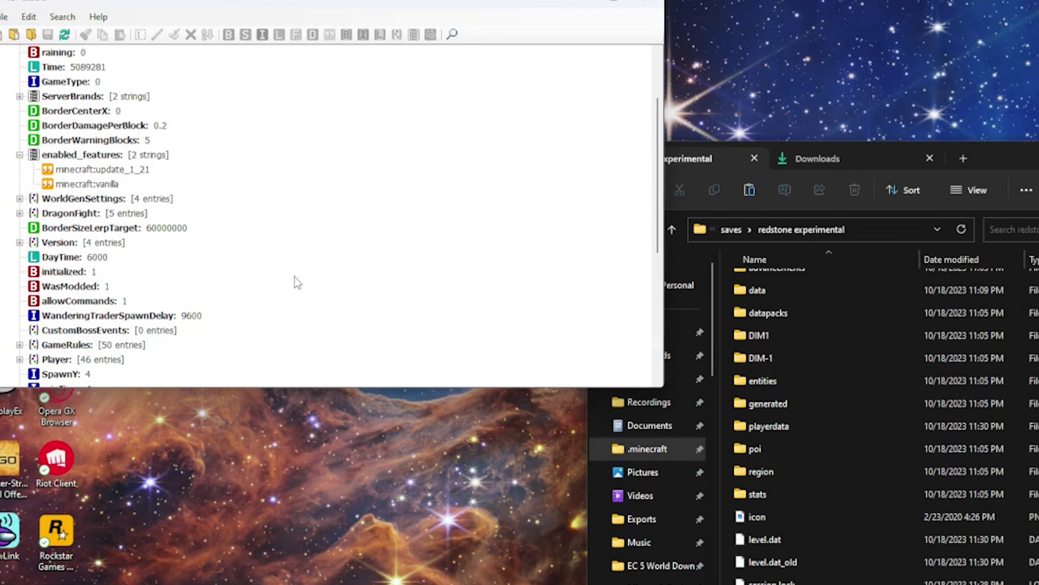
scroll(295, 273, "up", 2)
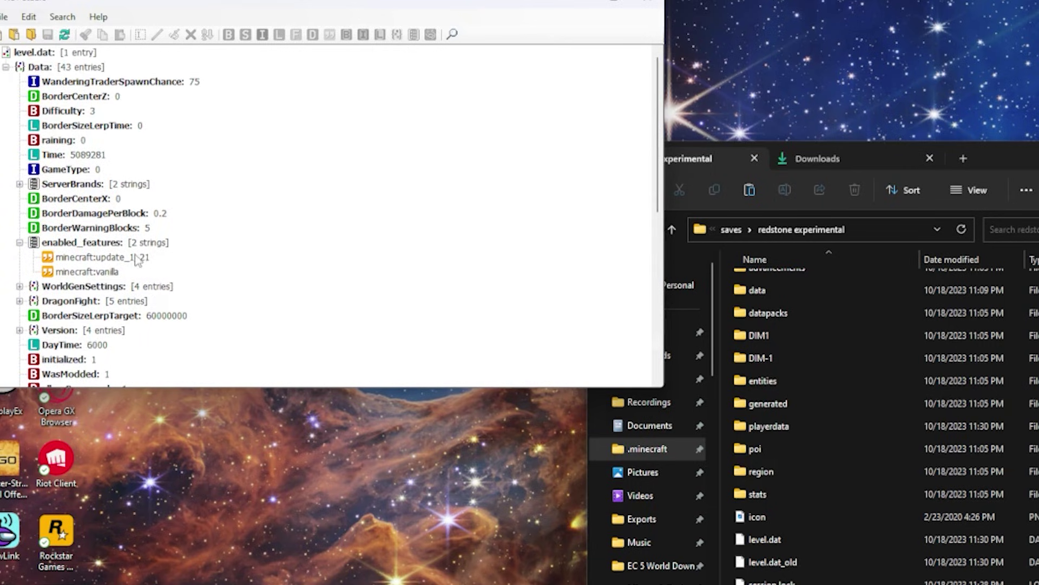
left_click(68, 243)
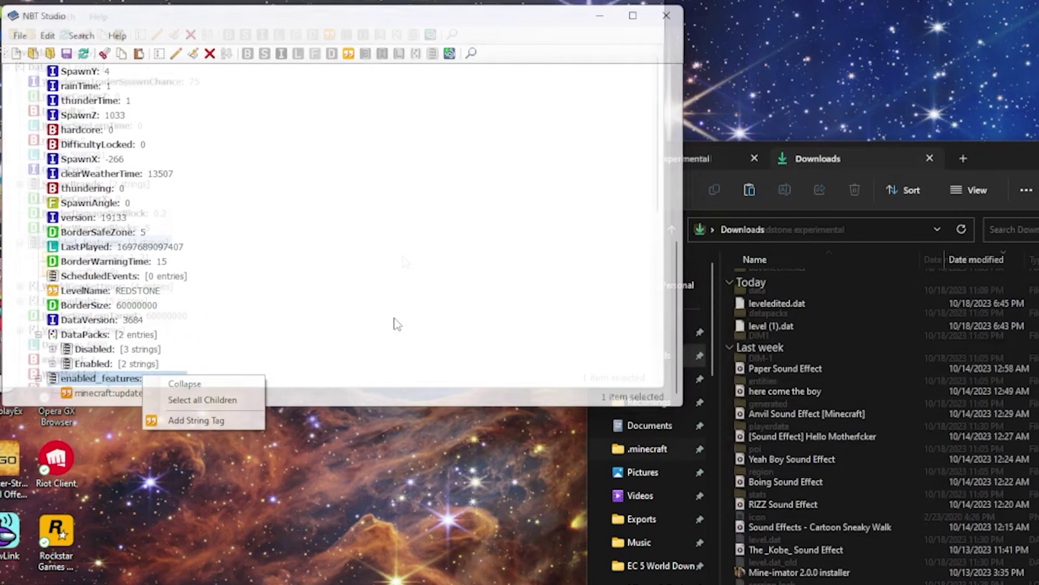
left_click(238, 335)
left_click(99, 379)
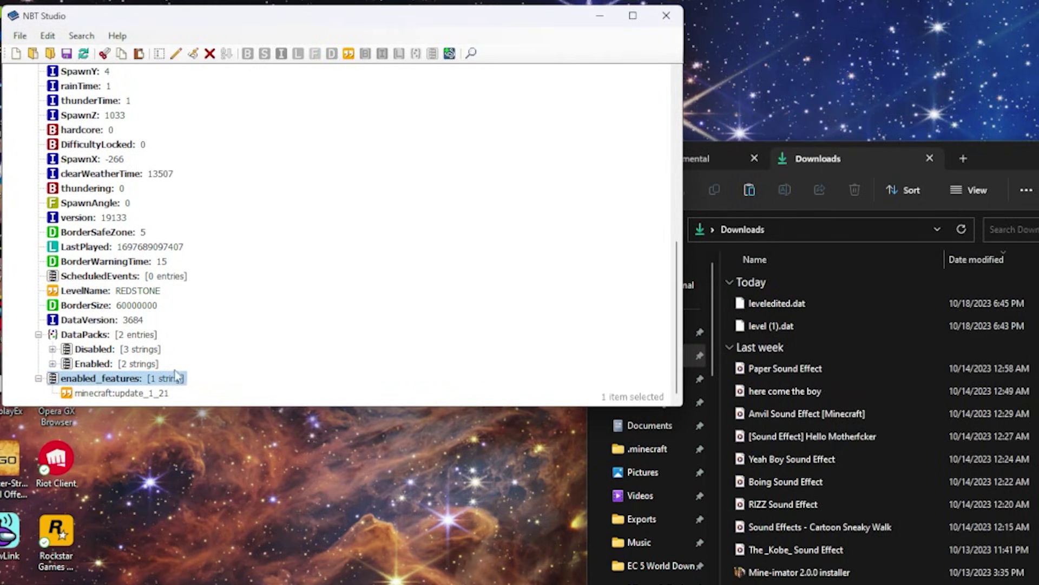
left_click(251, 309)
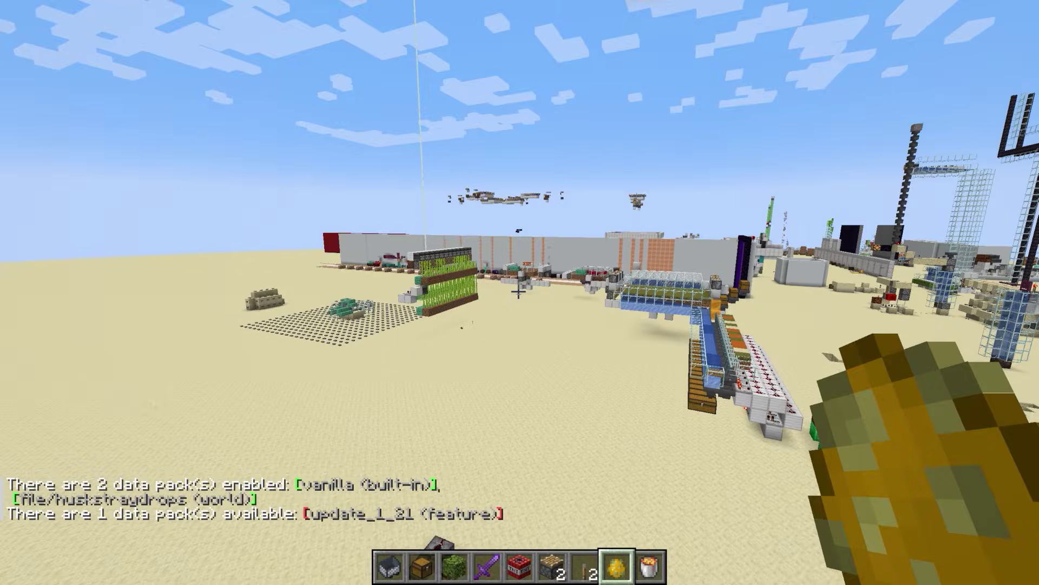
Check the data pack listing in the in-game chat and read the description of the available update_1_21 feature pack.
key("t")
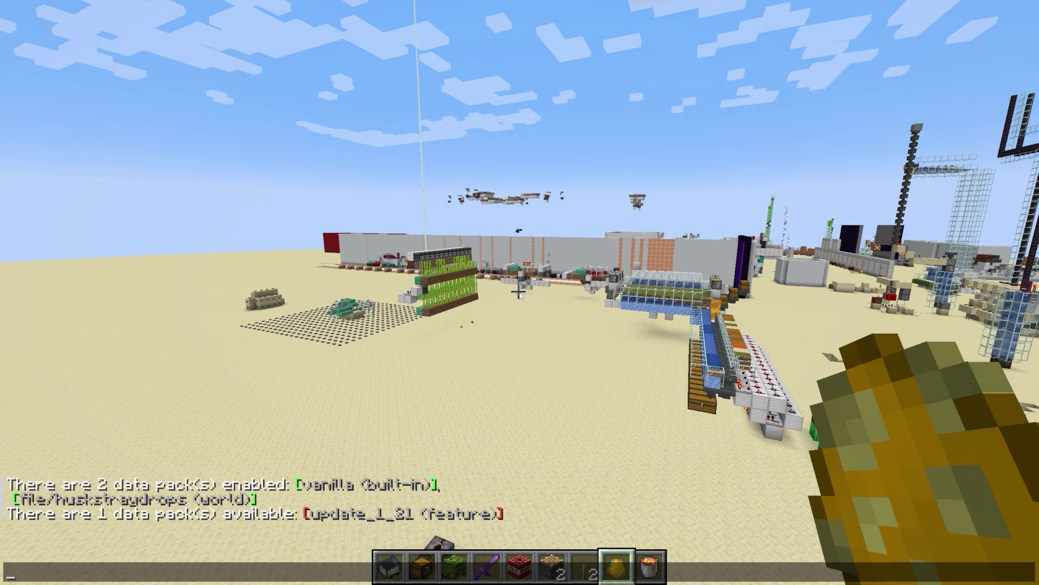
key("Escape")
key("t")
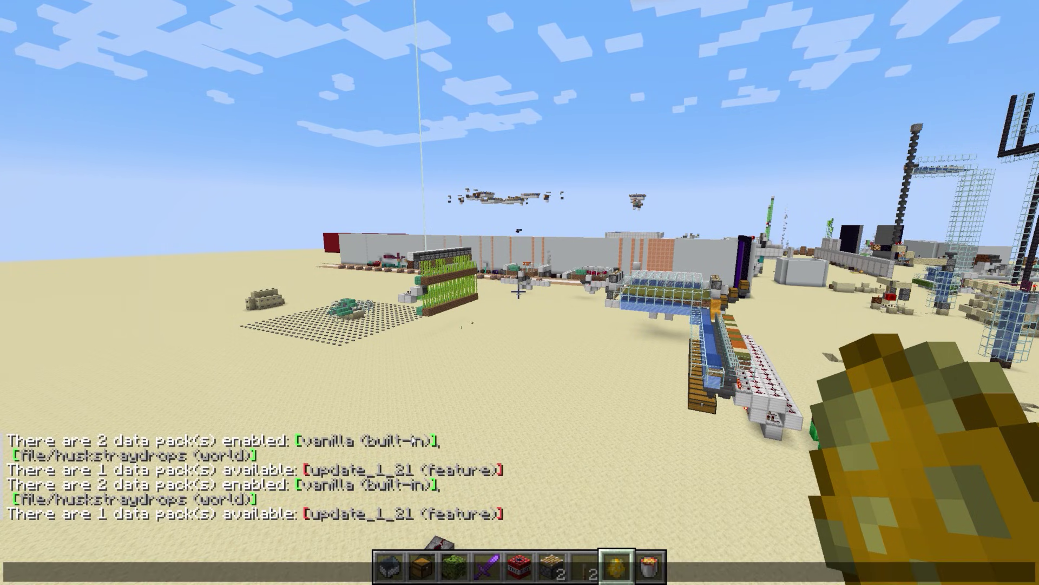
mouse_move(349, 521)
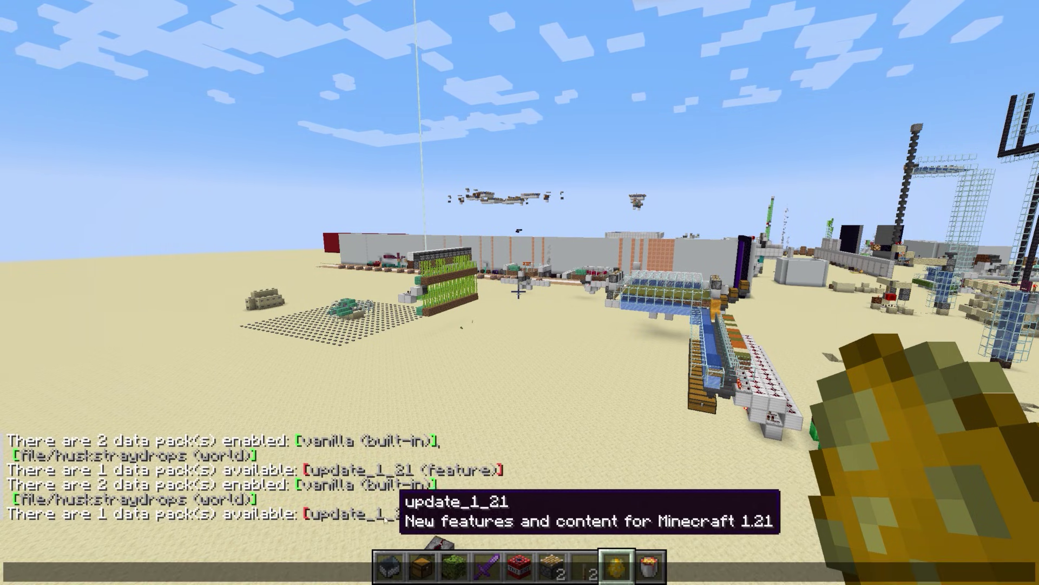
key("Escape")
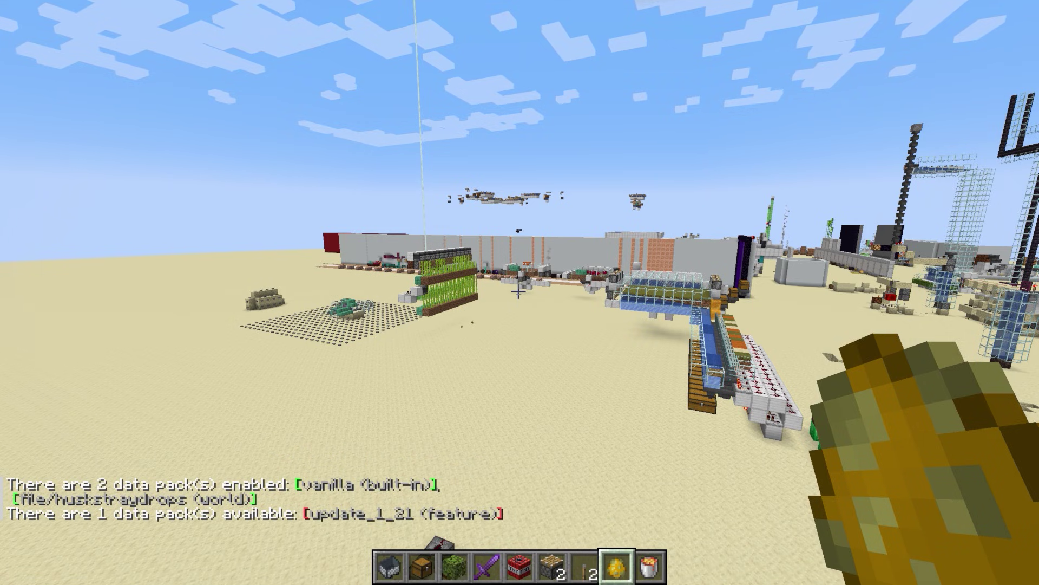
Enable the 1.21 feature pack in the world by running the command /datapack enable update_1_21.
key("slash")
type("datapack enable update_1_21")
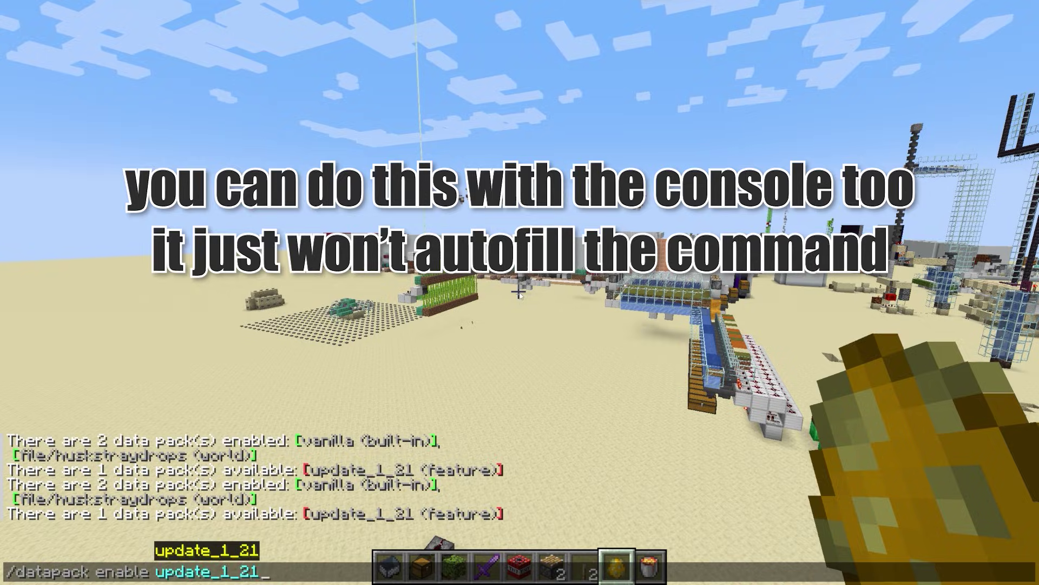
key("Return")
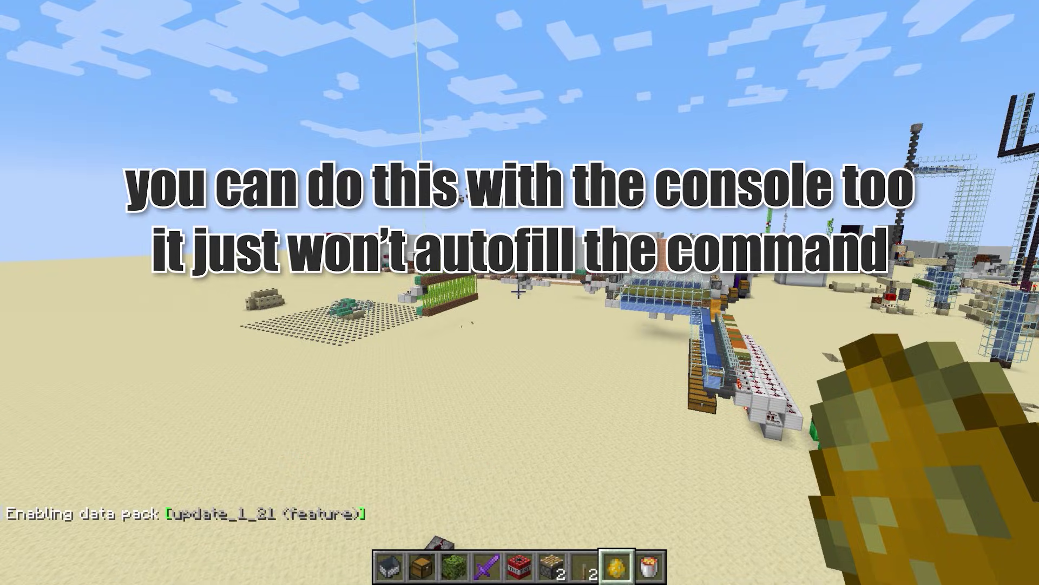
Search the creative inventory items for "craf" and place a Crafter in the eighth hotbar slot.
key("e")
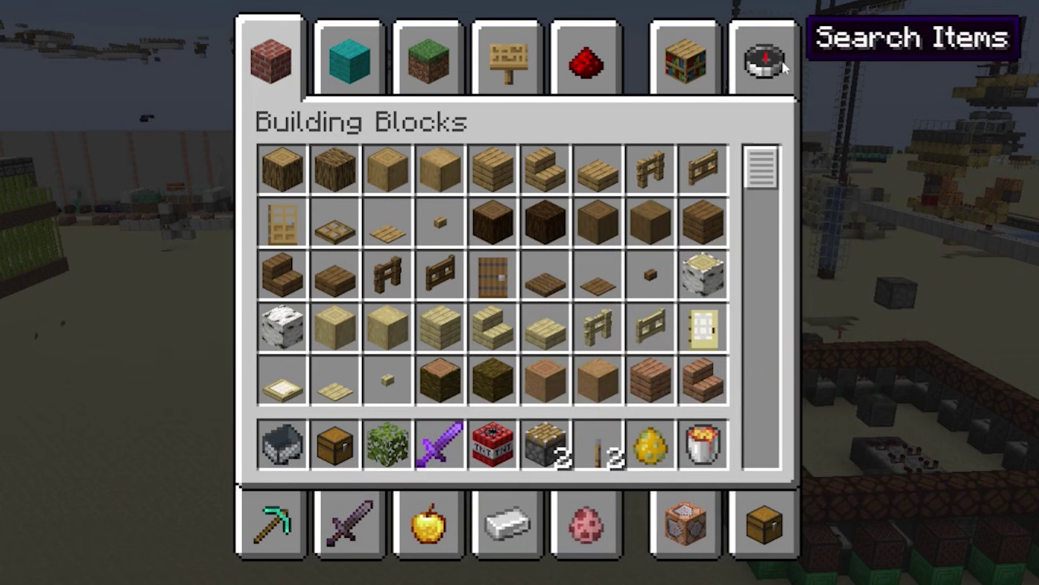
left_click(650, 171)
type("craf")
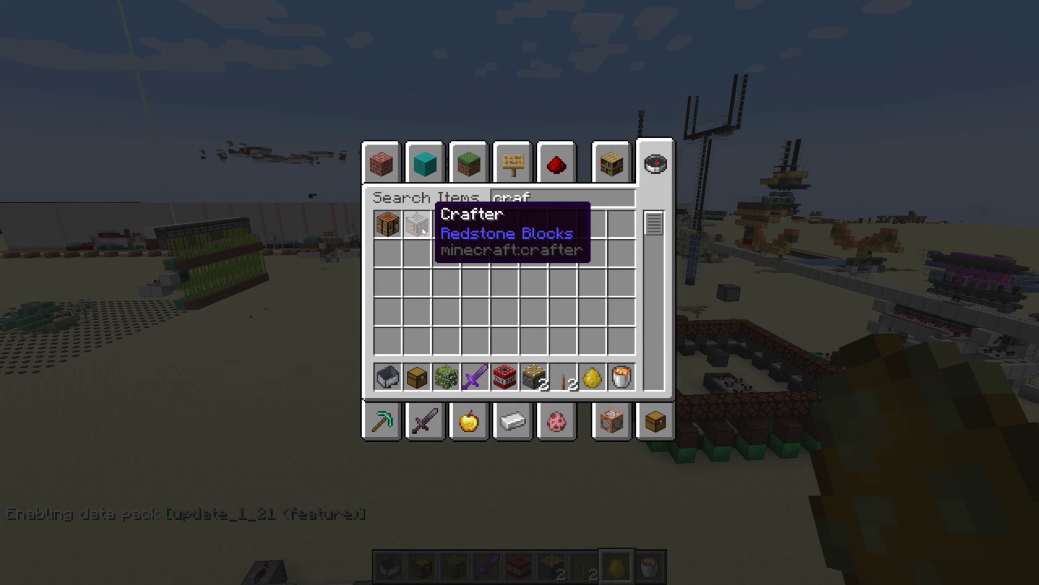
left_click(334, 169)
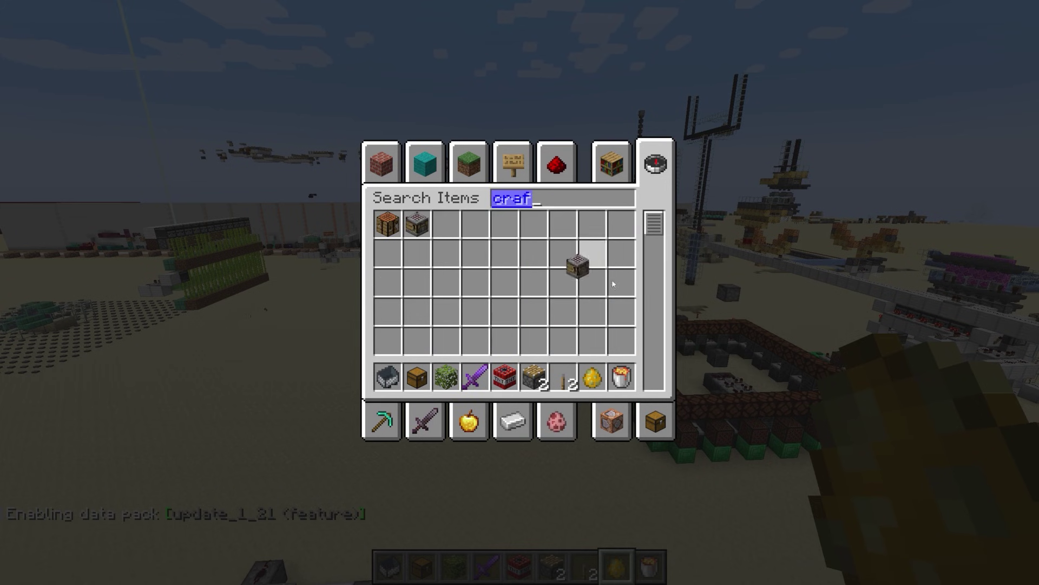
key("e")
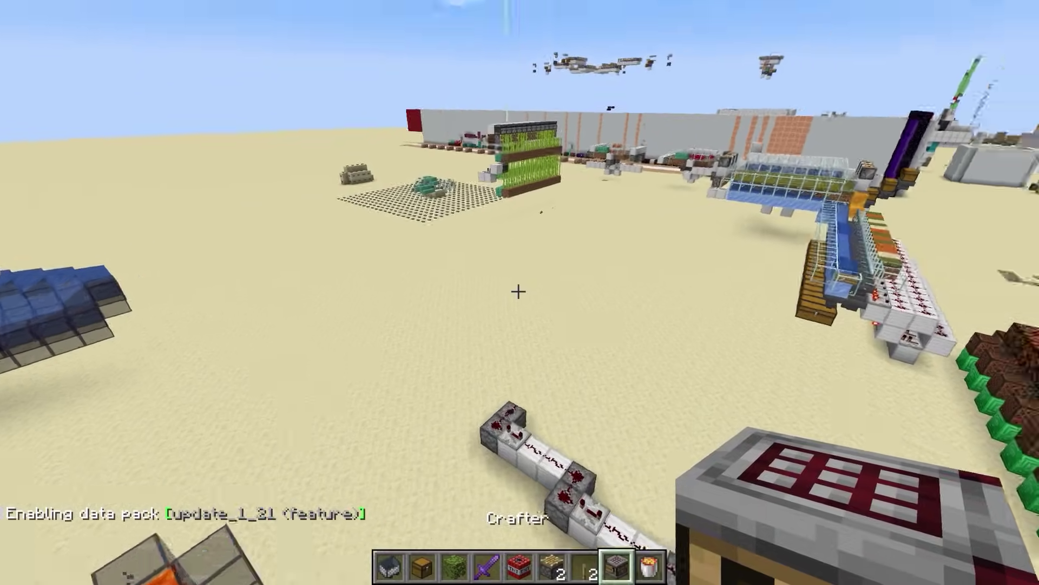
key("w")
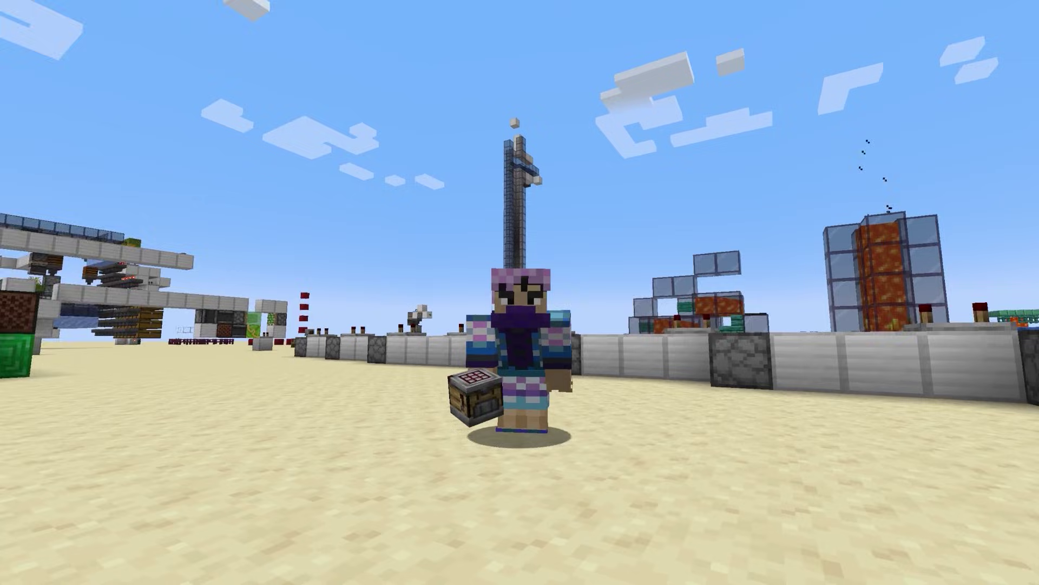
key("w")
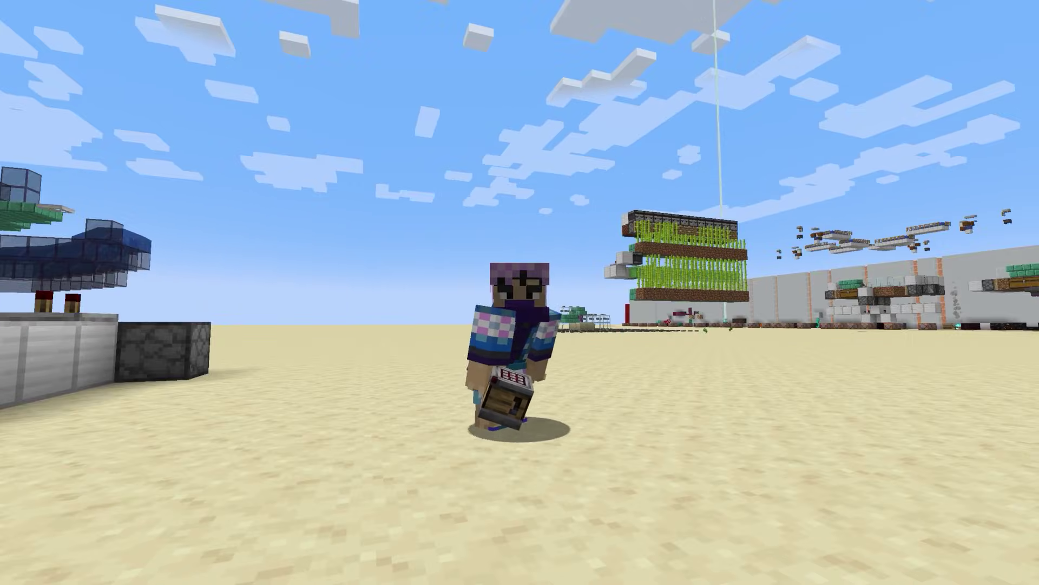